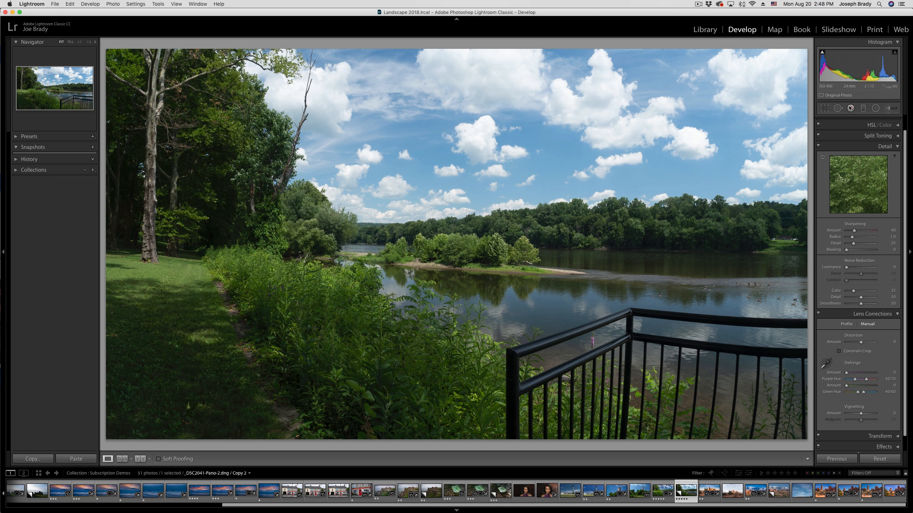
# - Enable Solo Mode for the Develop adjustment sections, try opening several of them, and end with Basic expanded
pyautogui.rightClick(837, 315)
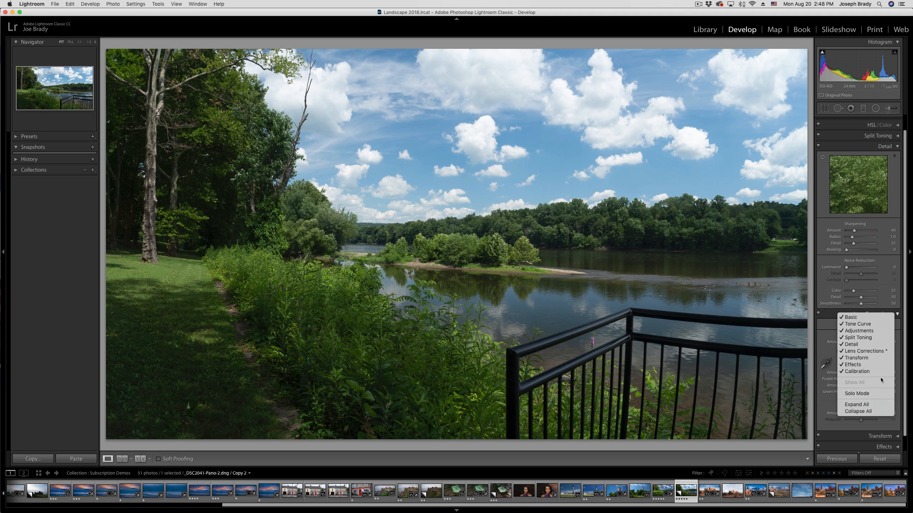
pyautogui.click(856, 394)
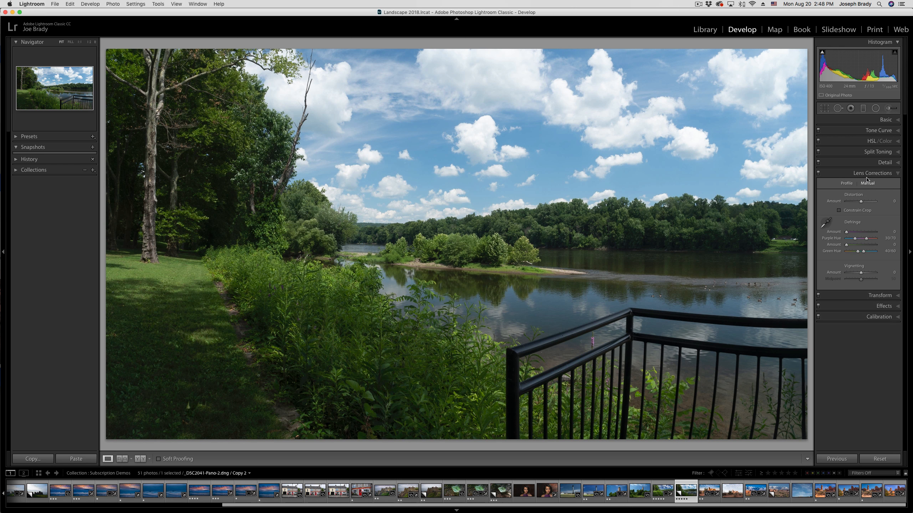
pyautogui.click(897, 163)
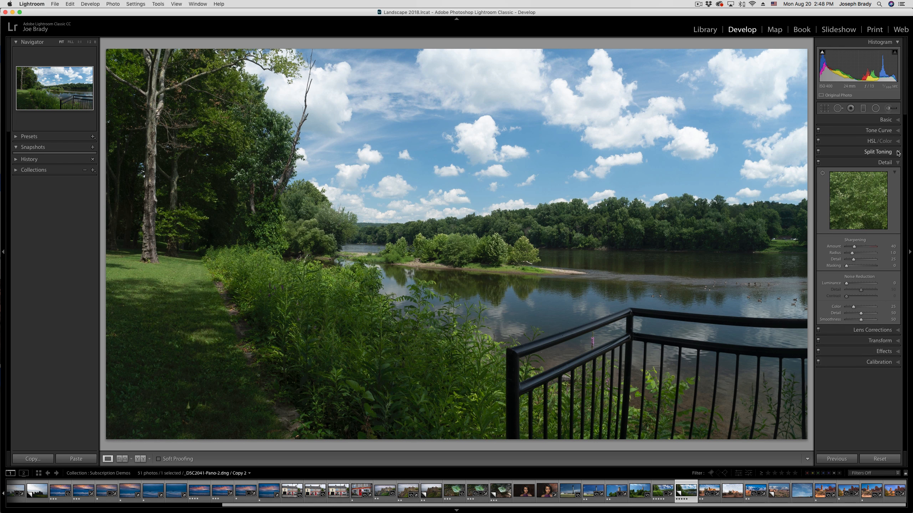
pyautogui.click(898, 152)
pyautogui.click(898, 141)
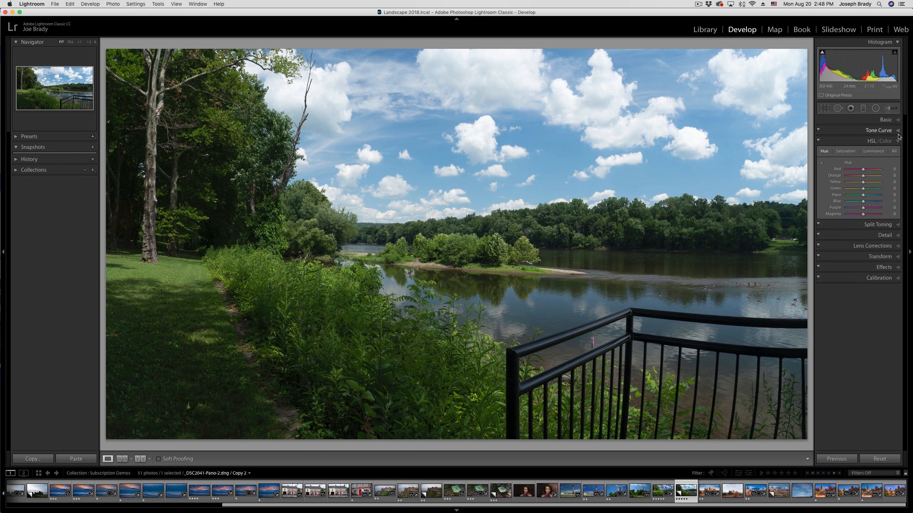
pyautogui.click(897, 131)
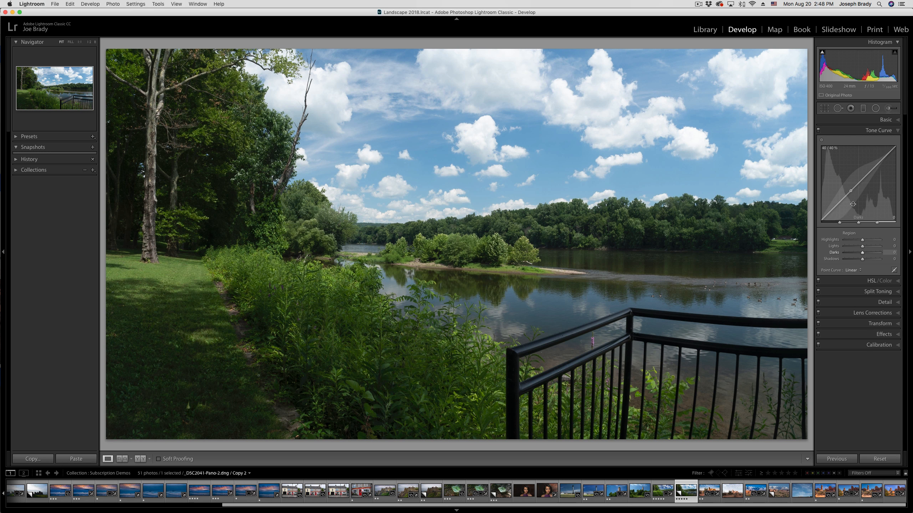
pyautogui.click(883, 120)
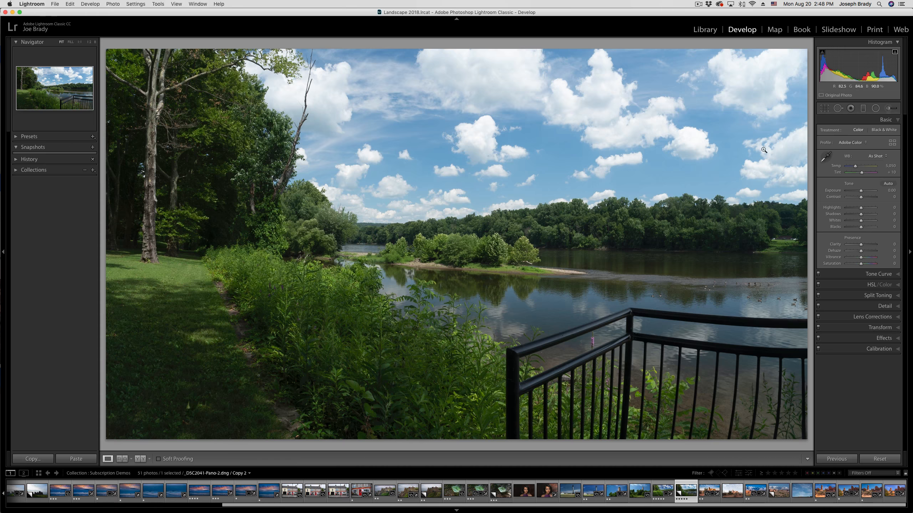
# - Try brightening Exposure to about +1.80 and darkening it to about −3.05, resetting it after each trial
pyautogui.moveTo(861, 192); pyautogui.dragTo(865, 192)
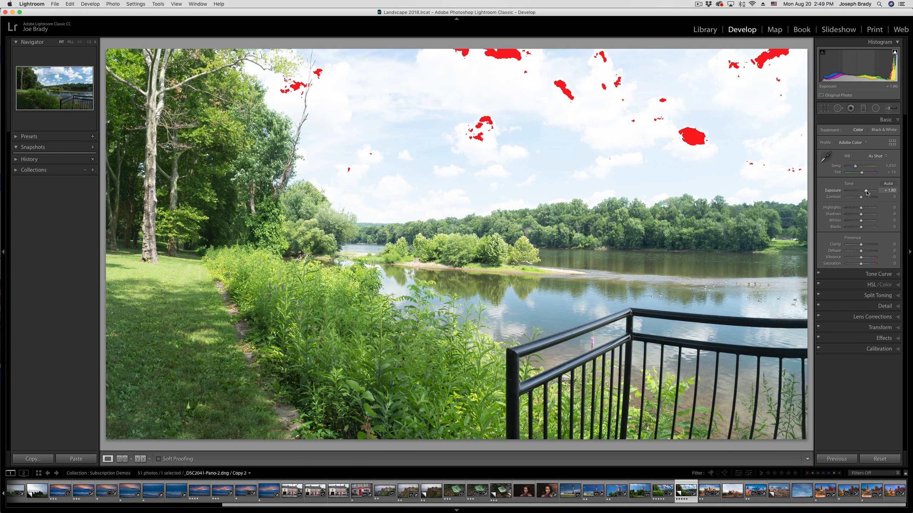
pyautogui.doubleClick(833, 192)
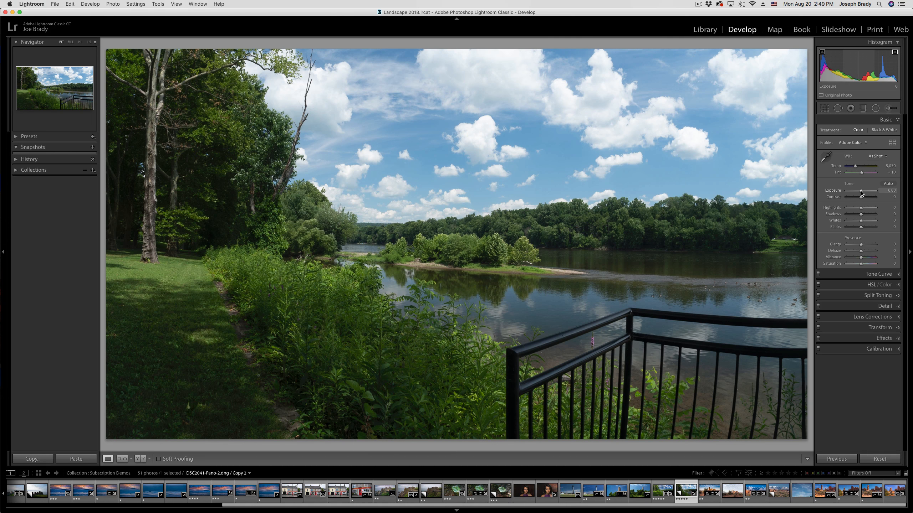
pyautogui.moveTo(861, 193); pyautogui.dragTo(852, 193)
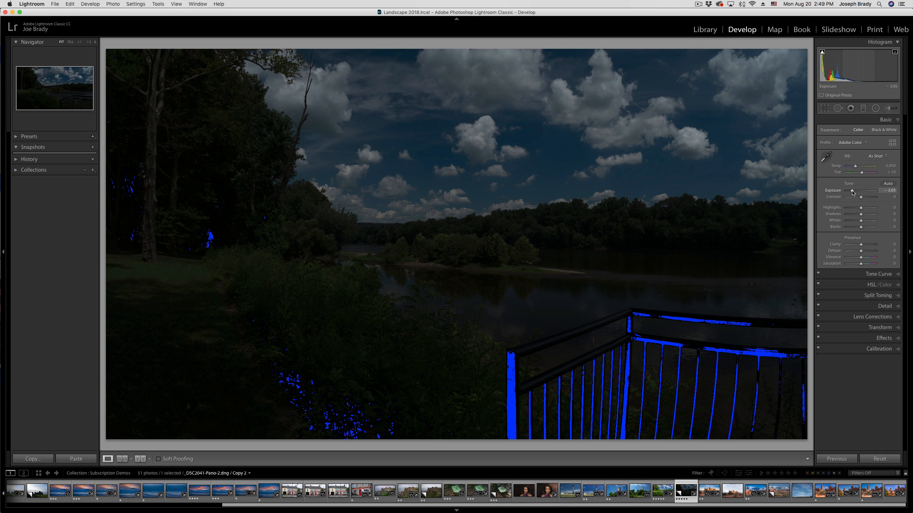
pyautogui.doubleClick(833, 191)
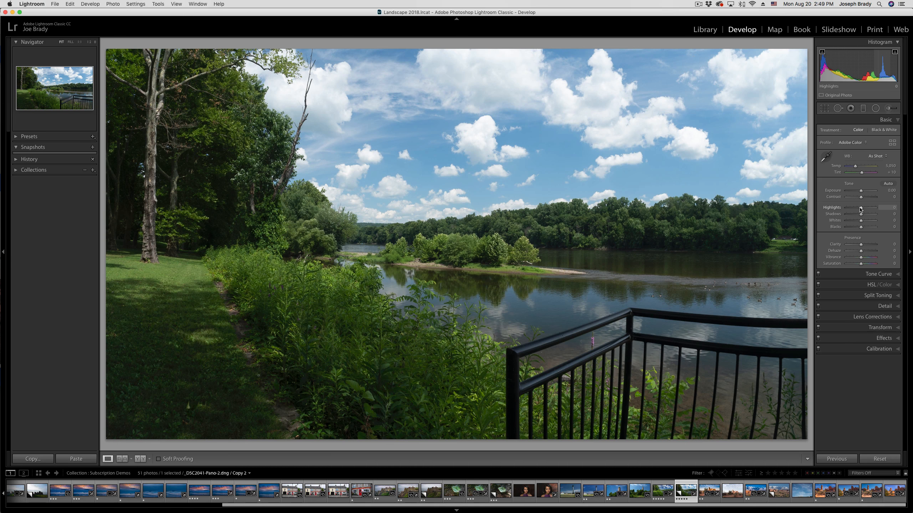
# - Set Highlights to −100 and Shadows to +81 to recover the clouds and open up the dark trees
pyautogui.moveTo(860, 210); pyautogui.dragTo(843, 209)
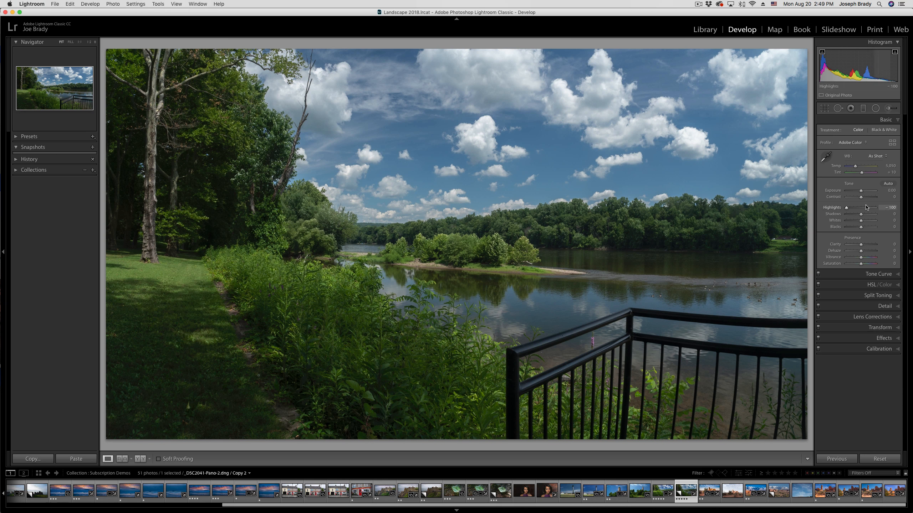
pyautogui.moveTo(861, 215); pyautogui.dragTo(865, 216)
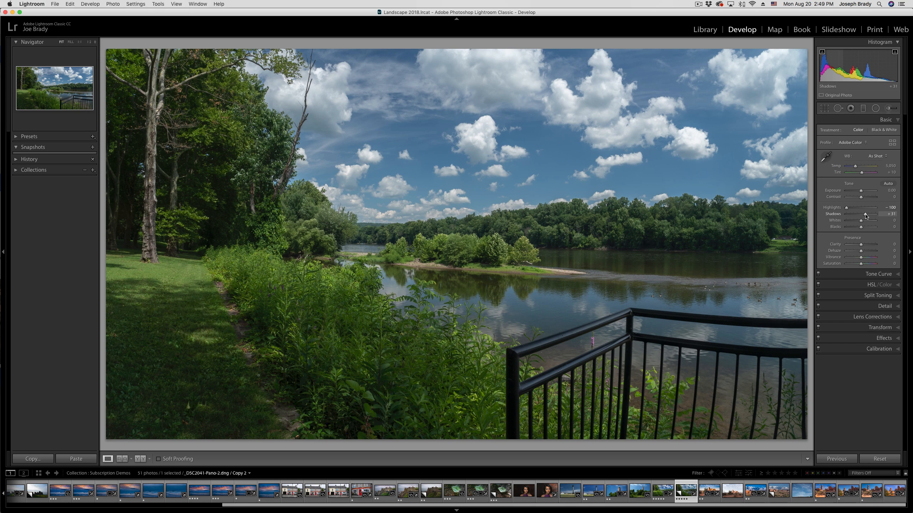
pyautogui.moveTo(866, 216); pyautogui.dragTo(872, 215)
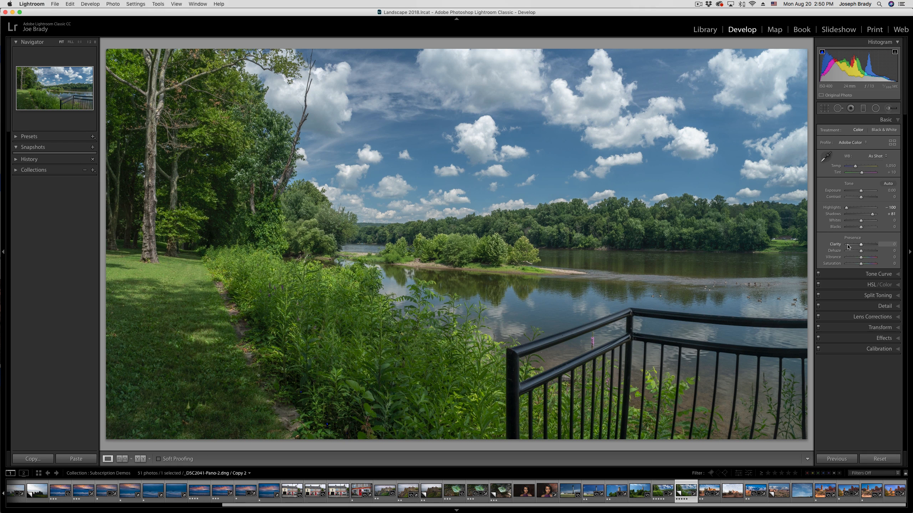
# - Set Clarity to +41 and Vibrance to +47
pyautogui.click(868, 244)
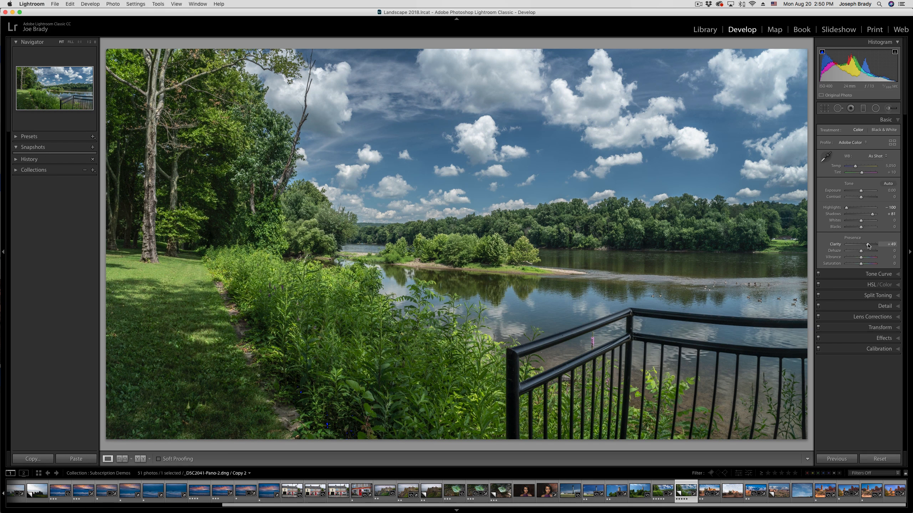
pyautogui.moveTo(868, 245); pyautogui.dragTo(867, 246)
pyautogui.moveTo(859, 262); pyautogui.dragTo(868, 259)
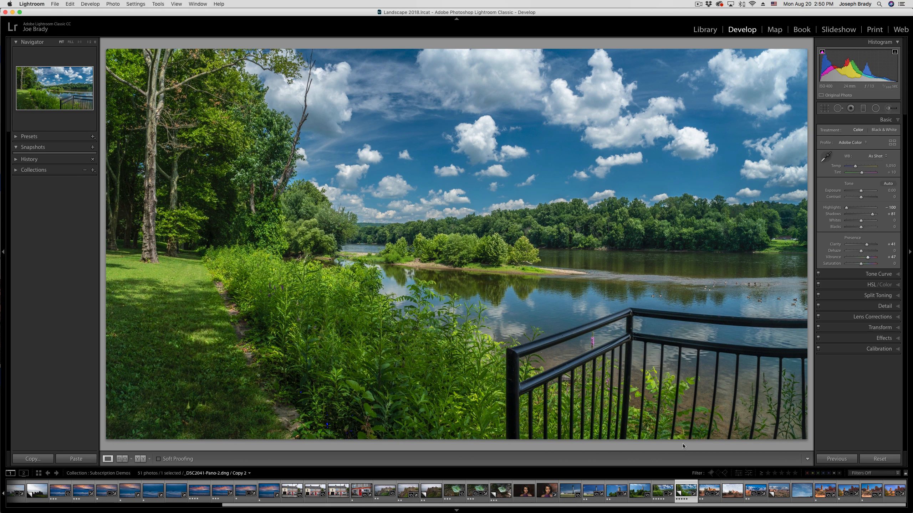
# - Create a virtual copy of the edited river photo and reset all adjustments on that copy
pyautogui.click(111, 3)
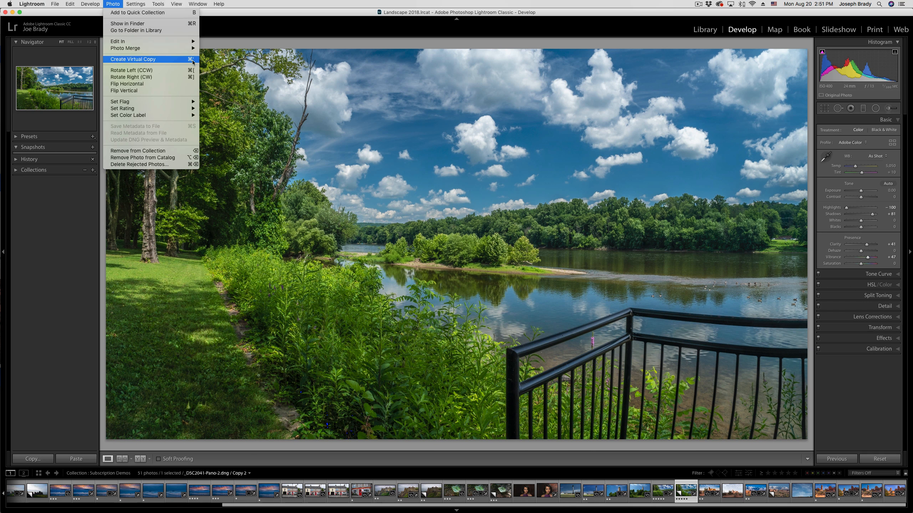
pyautogui.click(734, 414)
pyautogui.press('super+apostrophe')
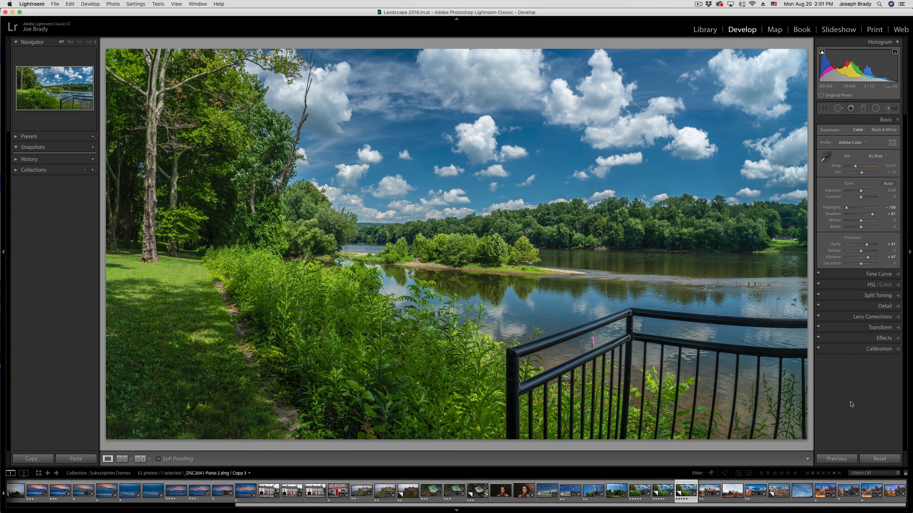
pyautogui.click(879, 459)
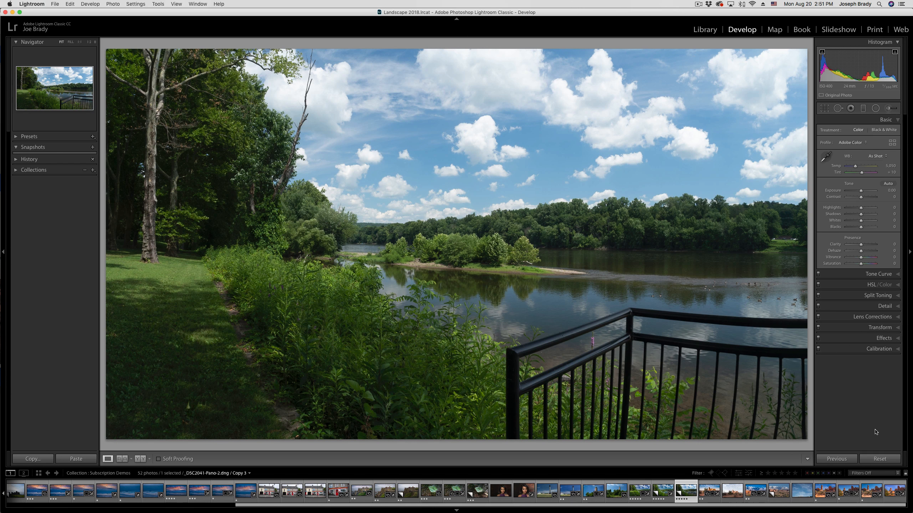
# - Compare the edited photo with the reset copy and examine the shadow clipping up close in the undergrowth and the railing post
pyautogui.press('Left')
pyautogui.press('Right')
pyautogui.press('Left')
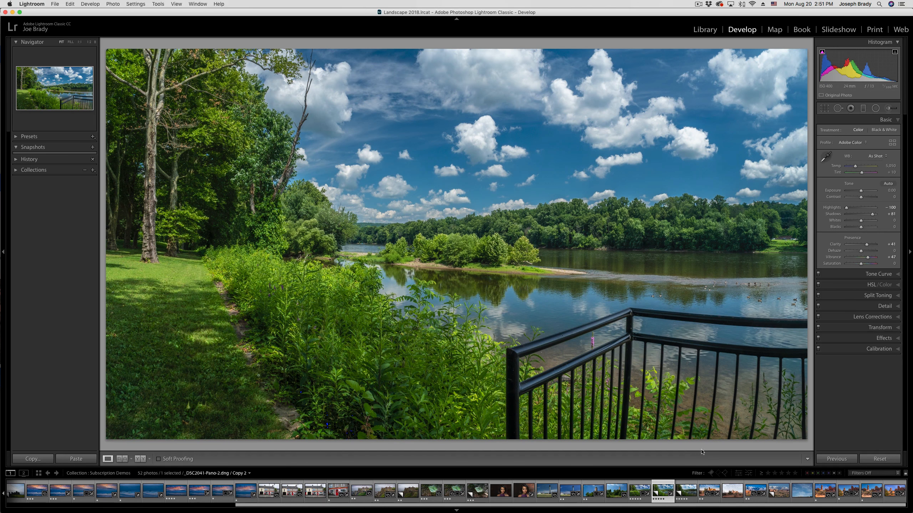
pyautogui.click(822, 53)
pyautogui.click(314, 412)
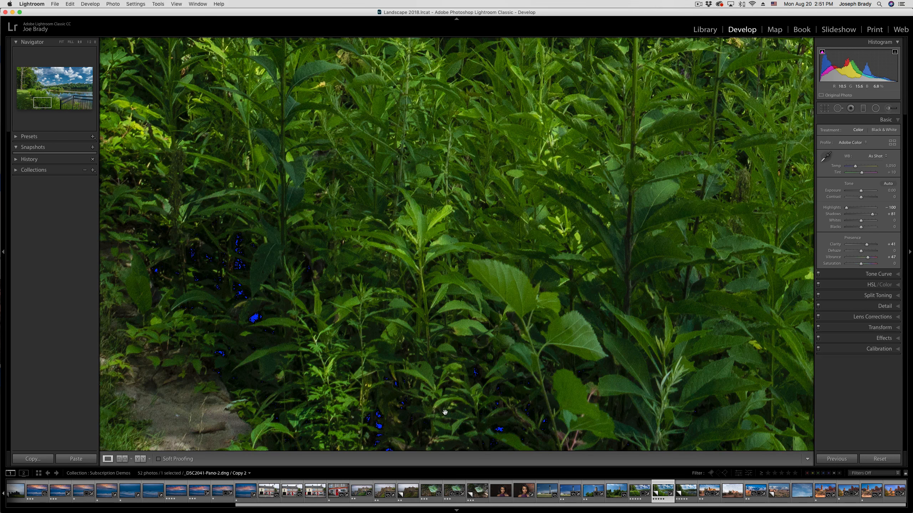
pyautogui.click(425, 335)
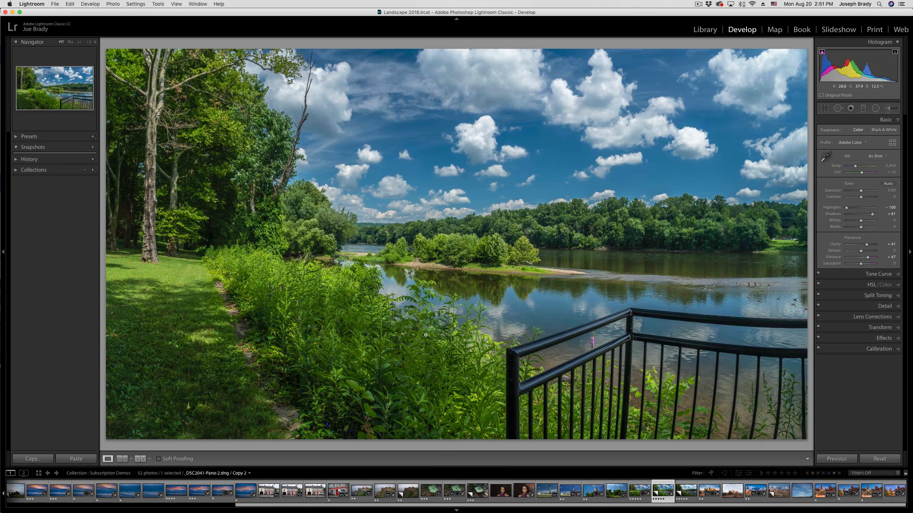
pyautogui.click(510, 431)
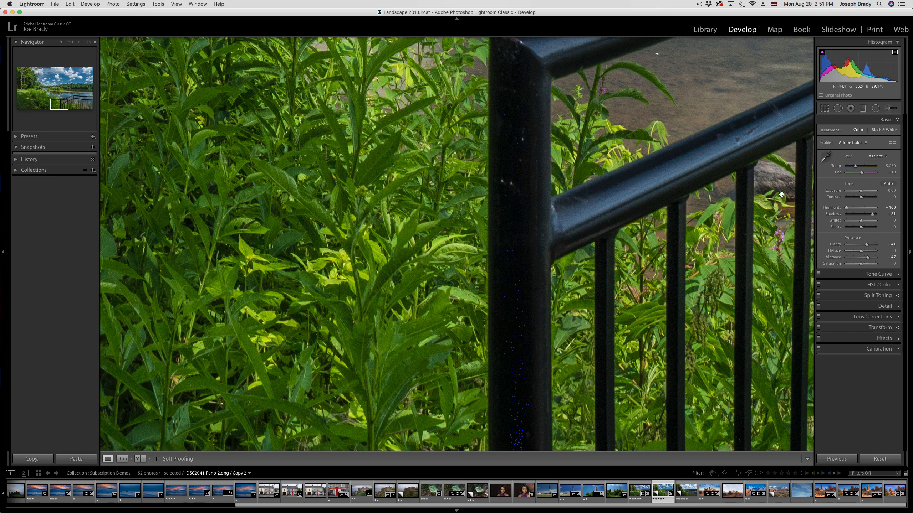
pyautogui.click(792, 132)
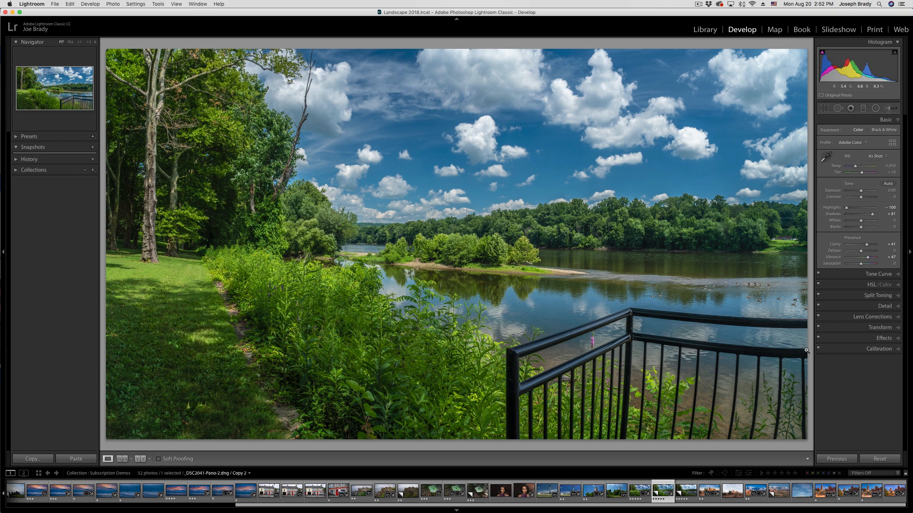
# - Switch between the reset copy and the edited photo for a before/after comparison, ending on the edited version
pyautogui.press('Right')
pyautogui.press('Left')
pyautogui.press('Right')
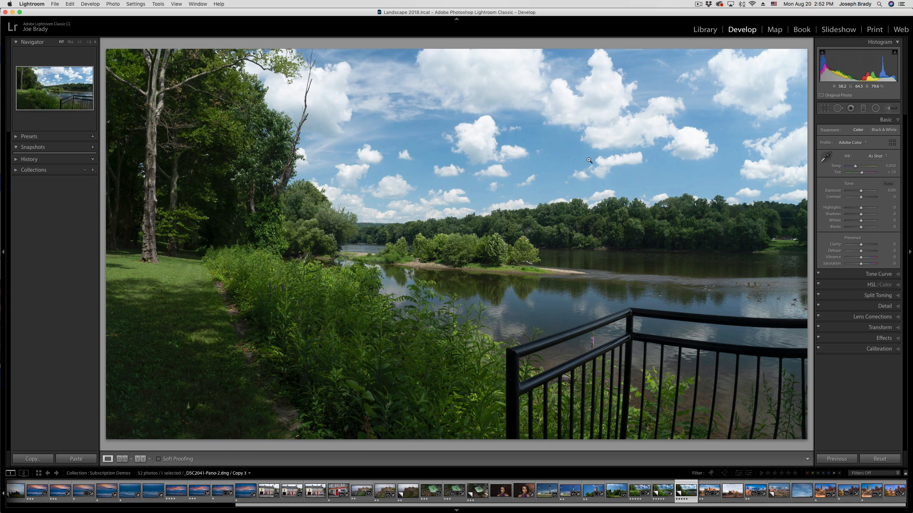
pyautogui.press('Left')
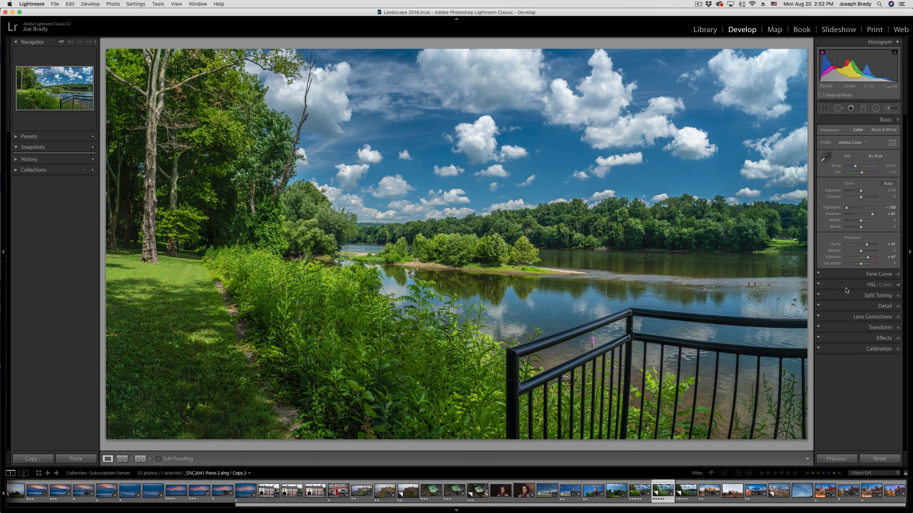
# - Shift the sky's aqua and blue hues toward a deeper blue with the targeted HSL Hue adjustment
pyautogui.click(871, 285)
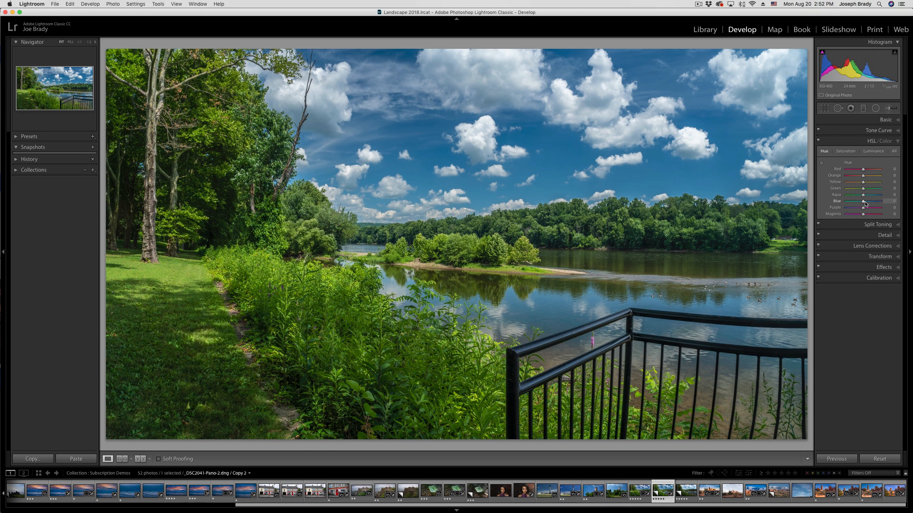
pyautogui.click(822, 164)
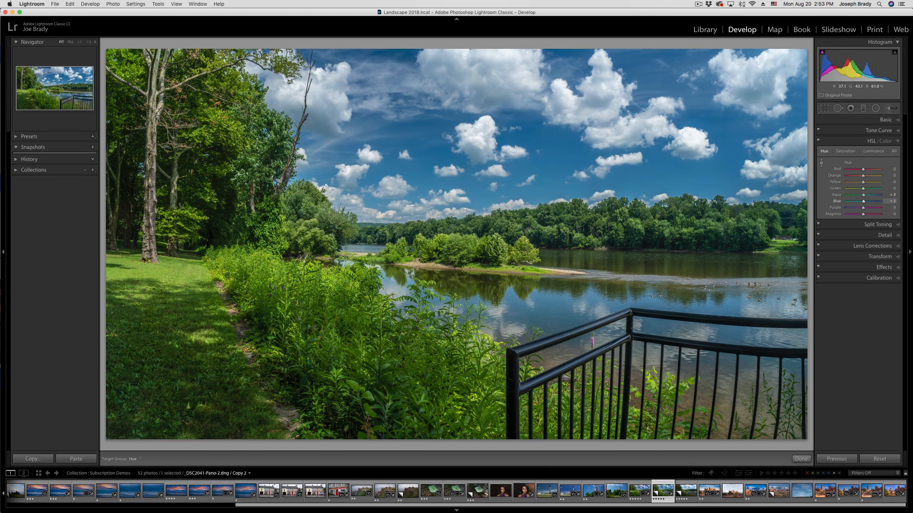
pyautogui.moveTo(554, 151)
pyautogui.mouseDown()
pyautogui.moveTo(553, 119)
pyautogui.moveTo(553, 172)
pyautogui.moveTo(553, 149)
pyautogui.mouseUp()
# - Set the manual lens Distortion amount to +37 and try Constrain Crop, turning it off again
pyautogui.click(879, 246)
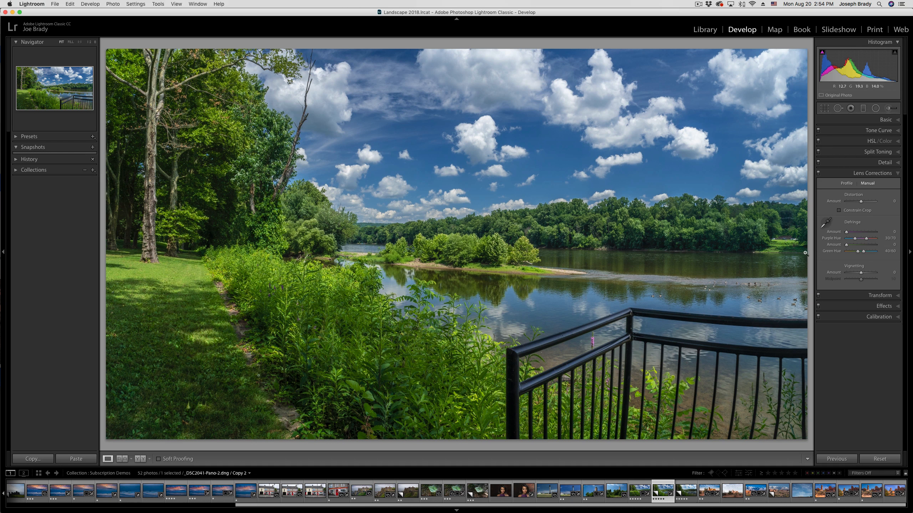
pyautogui.click(861, 202)
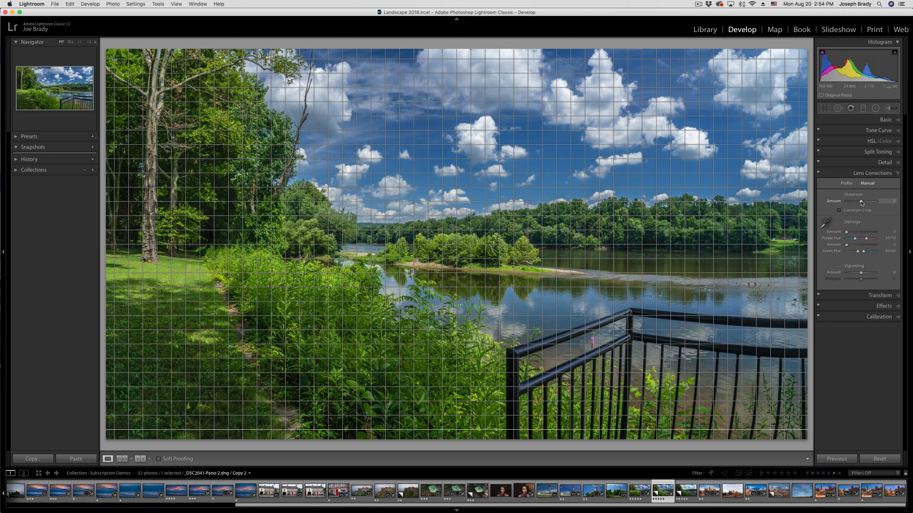
pyautogui.moveTo(861, 202); pyautogui.dragTo(867, 202)
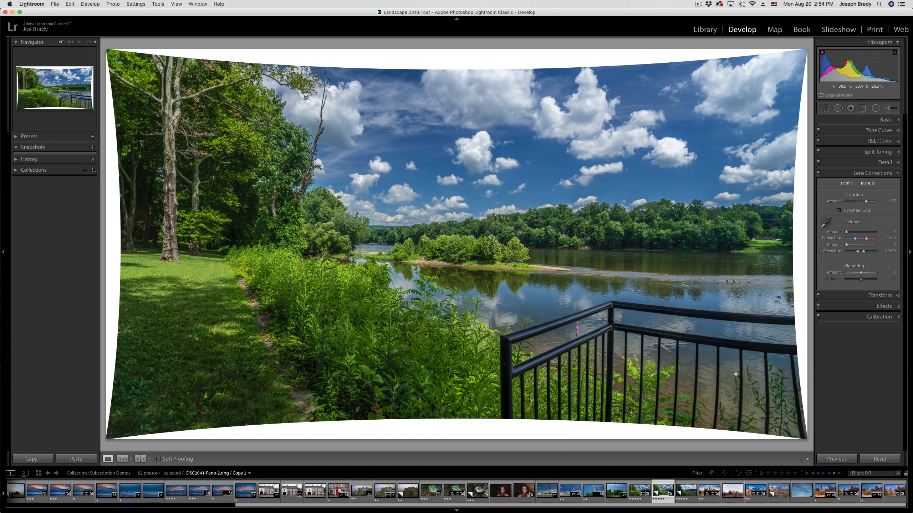
pyautogui.moveTo(844, 201); pyautogui.dragTo(845, 201)
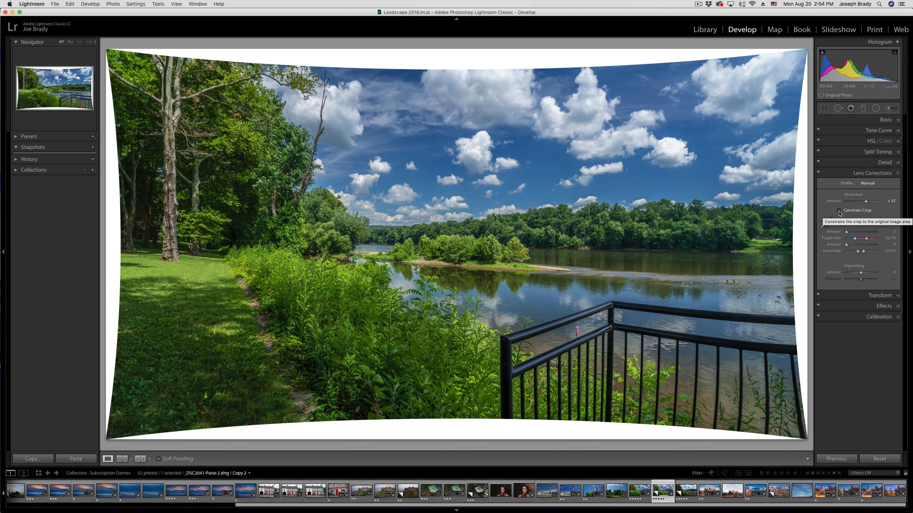
pyautogui.click(839, 211)
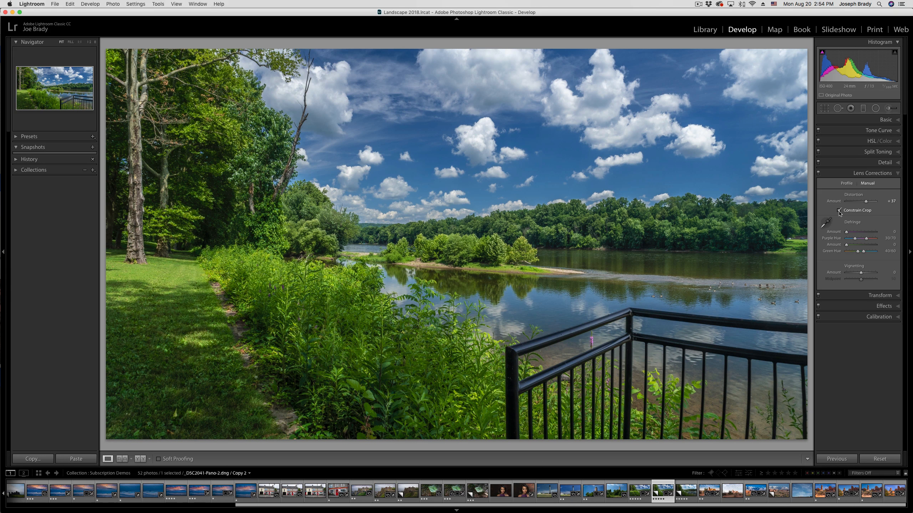
pyautogui.click(839, 210)
# - Crop the panorama inside its curved borders, trimming top and bottom and widening both sides, and compare it with the unedited copy
pyautogui.click(825, 109)
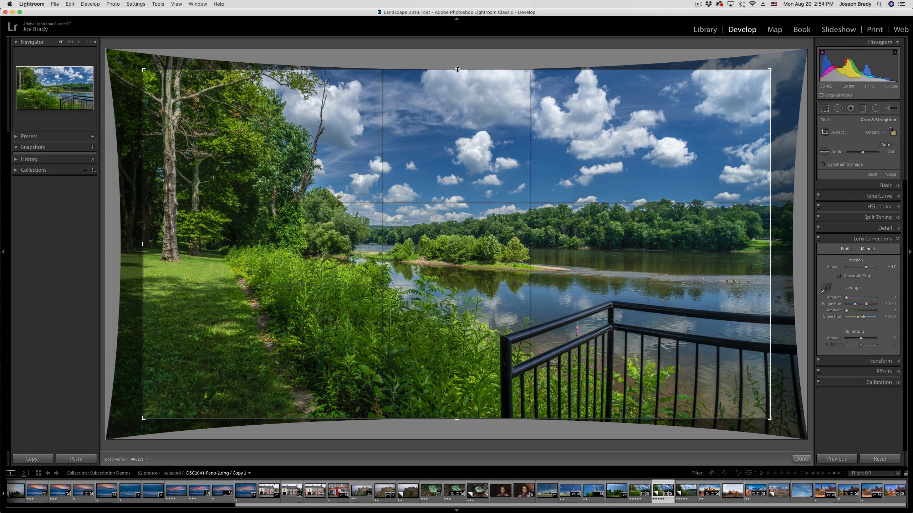
pyautogui.moveTo(456, 419); pyautogui.dragTo(456, 414)
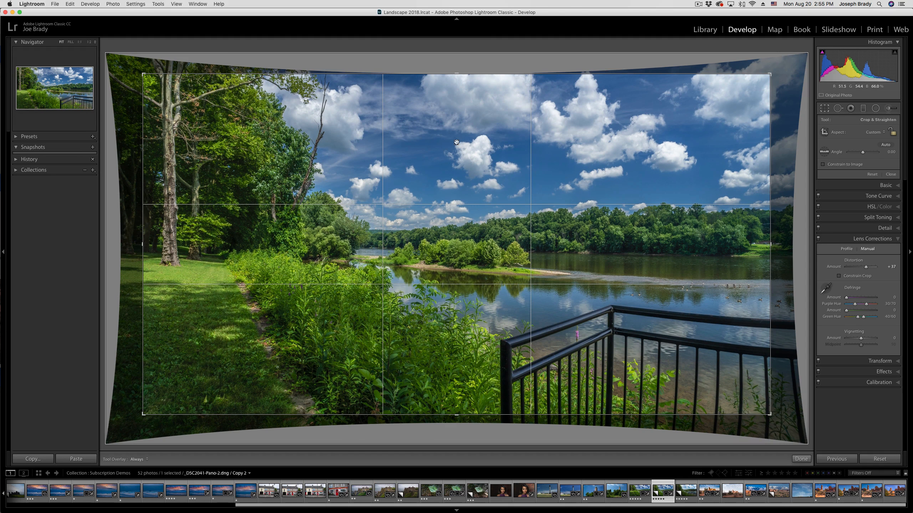
pyautogui.moveTo(460, 74); pyautogui.dragTo(459, 77)
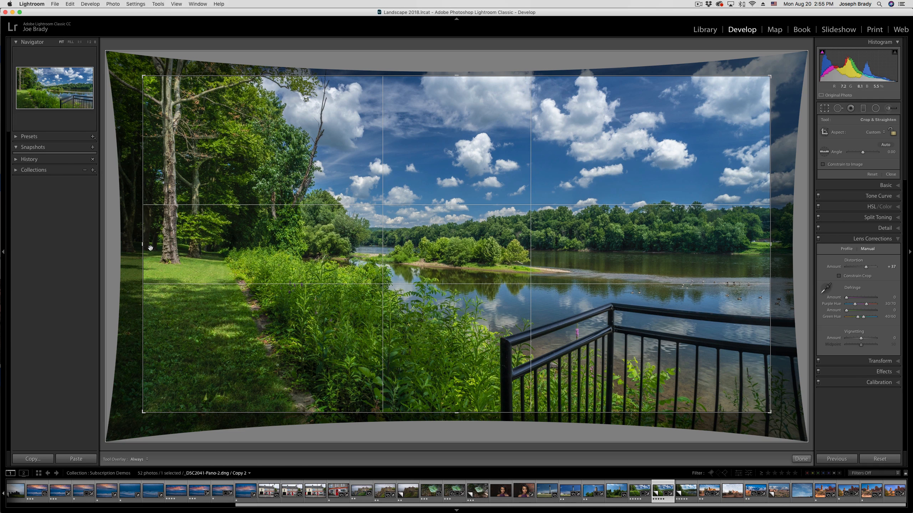
pyautogui.moveTo(143, 245); pyautogui.dragTo(133, 244)
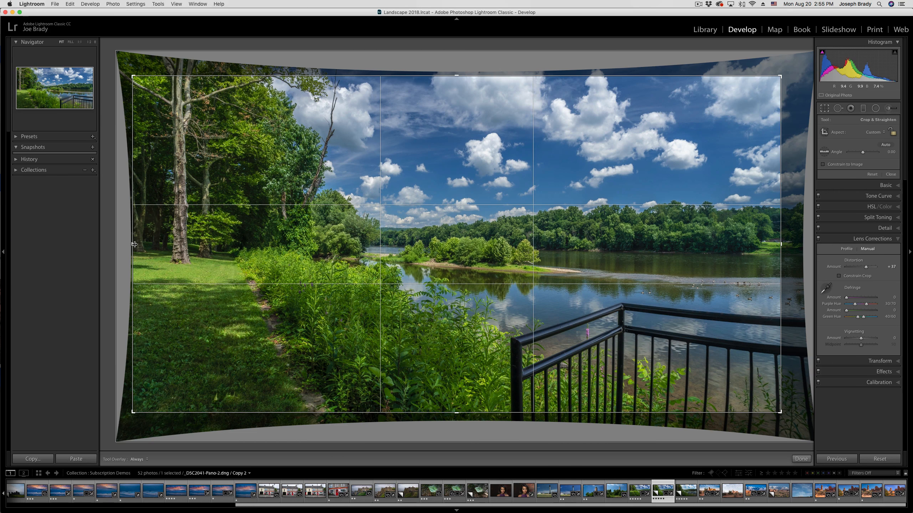
pyautogui.moveTo(779, 243); pyautogui.dragTo(789, 243)
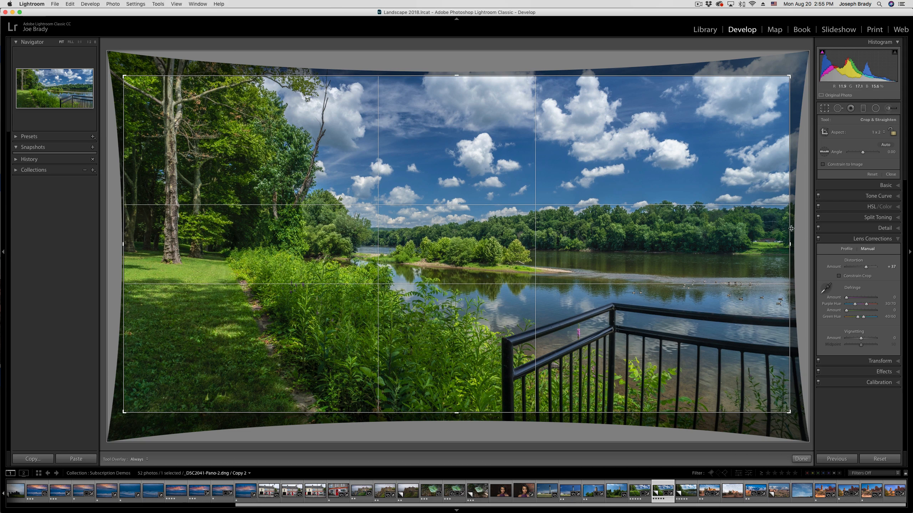
pyautogui.moveTo(789, 245); pyautogui.dragTo(791, 244)
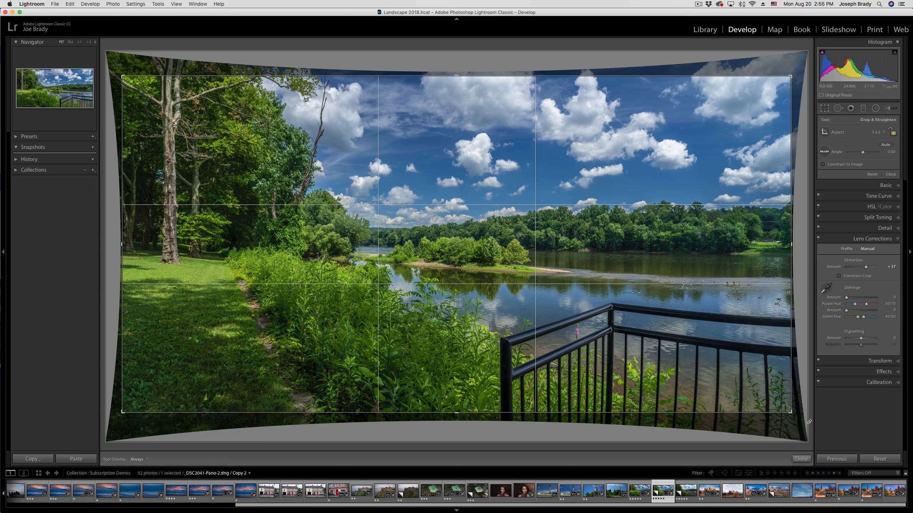
pyautogui.press('Return')
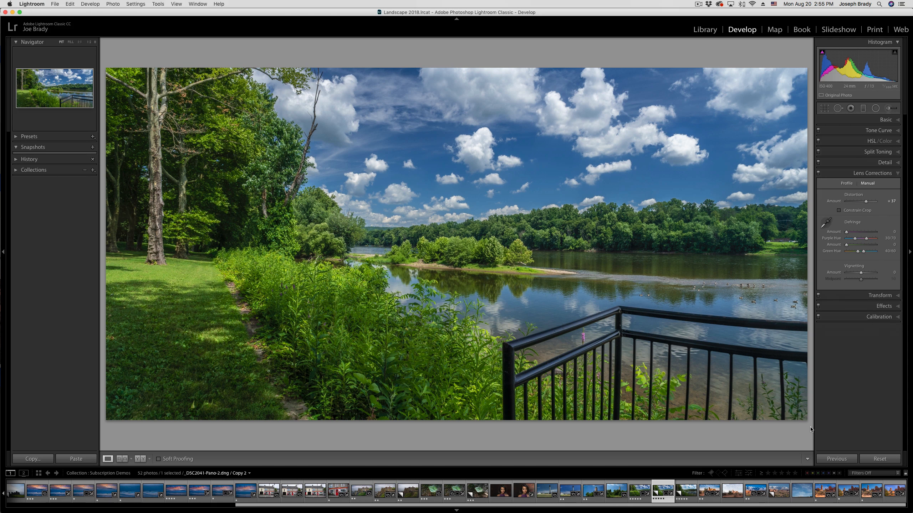
pyautogui.press('Right')
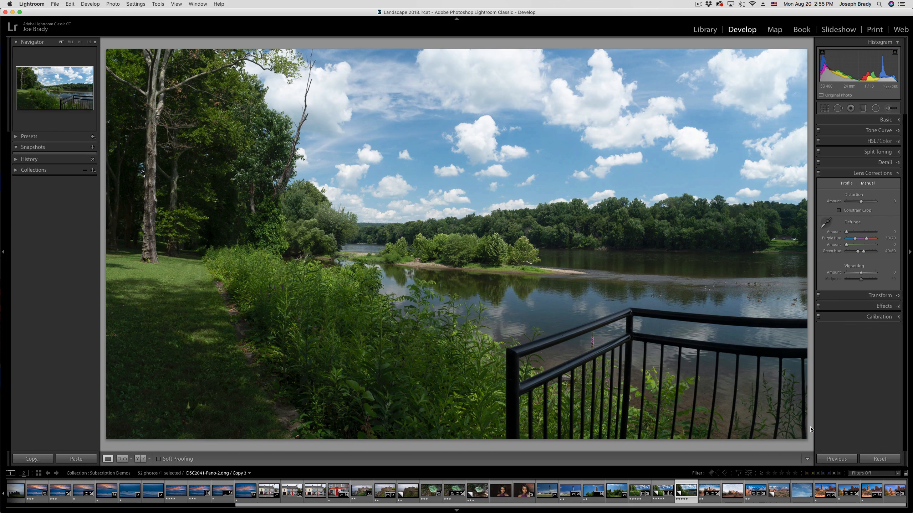
pyautogui.press('Left')
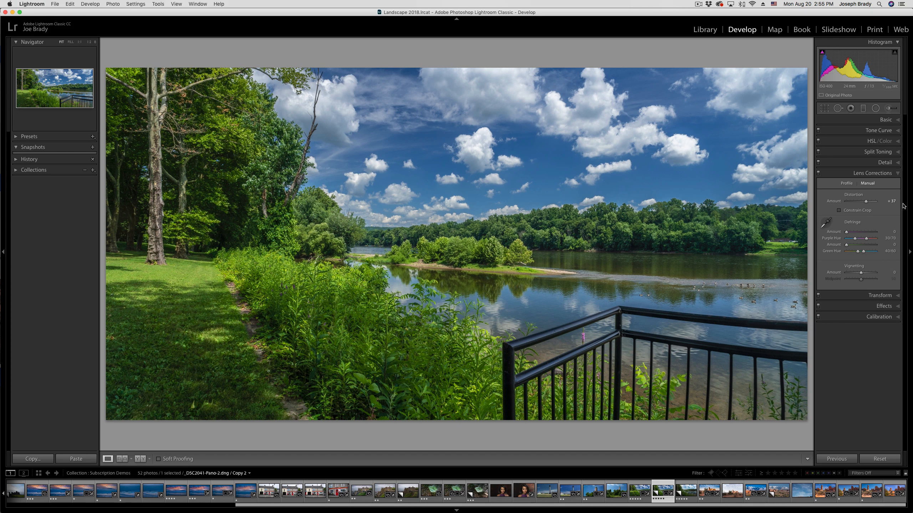
# - Set the Sharpening Amount to 75 while inspecting the riverbank foliage up close
pyautogui.click(885, 163)
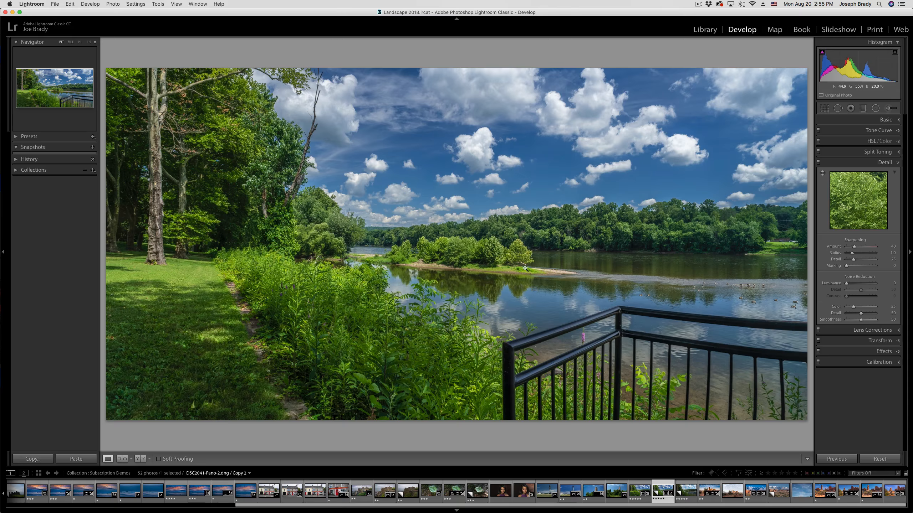
pyautogui.click(370, 298)
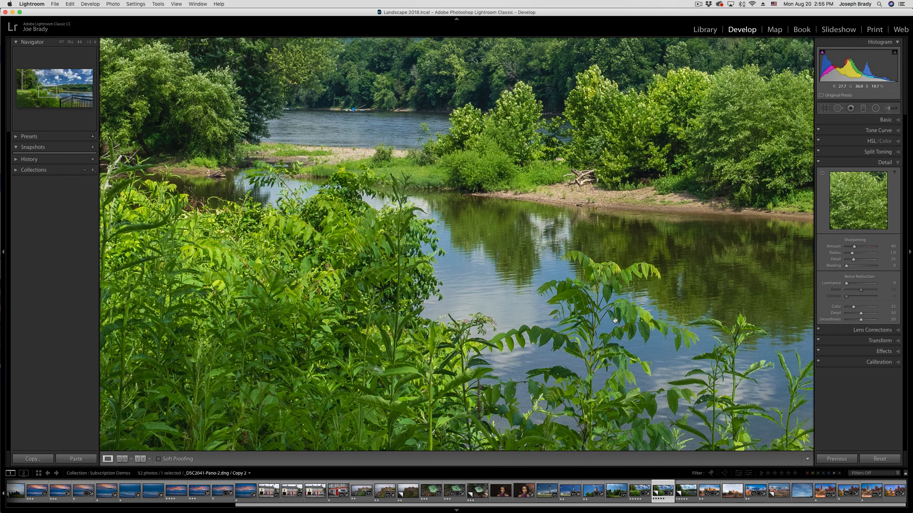
pyautogui.click(863, 247)
pyautogui.moveTo(862, 248); pyautogui.dragTo(861, 248)
pyautogui.click(580, 201)
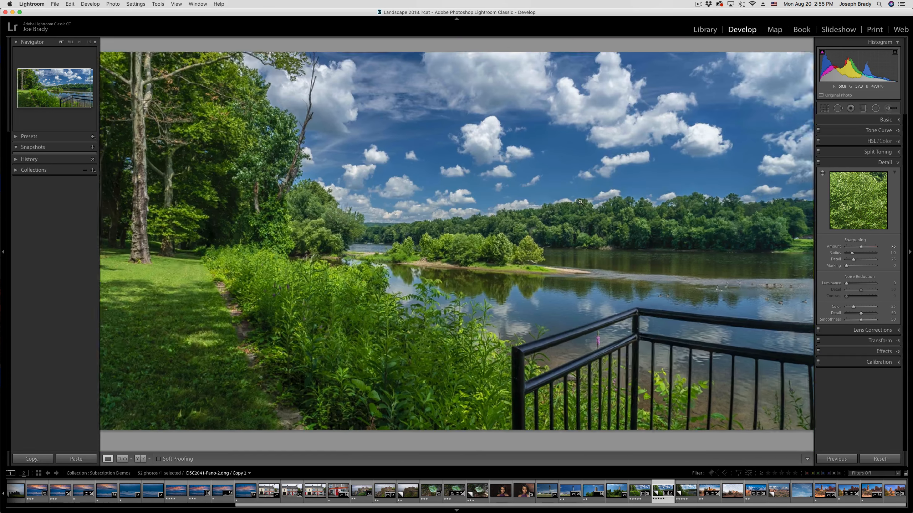
# - Set the Sharpening Masking to 60 using the mask preview over the sky and treeline
pyautogui.click(672, 180)
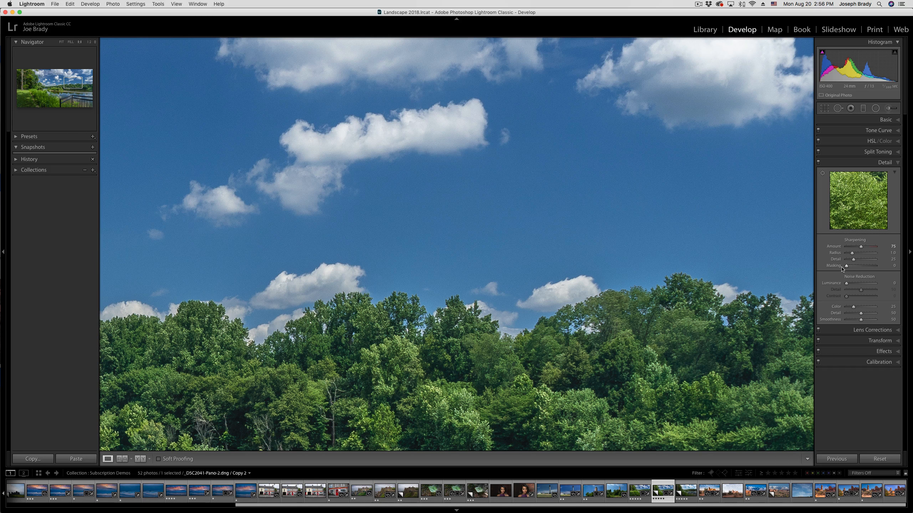
pyautogui.press('alt')
pyautogui.keyDown('alt'); pyautogui.click(847, 266); pyautogui.keyUp('alt')
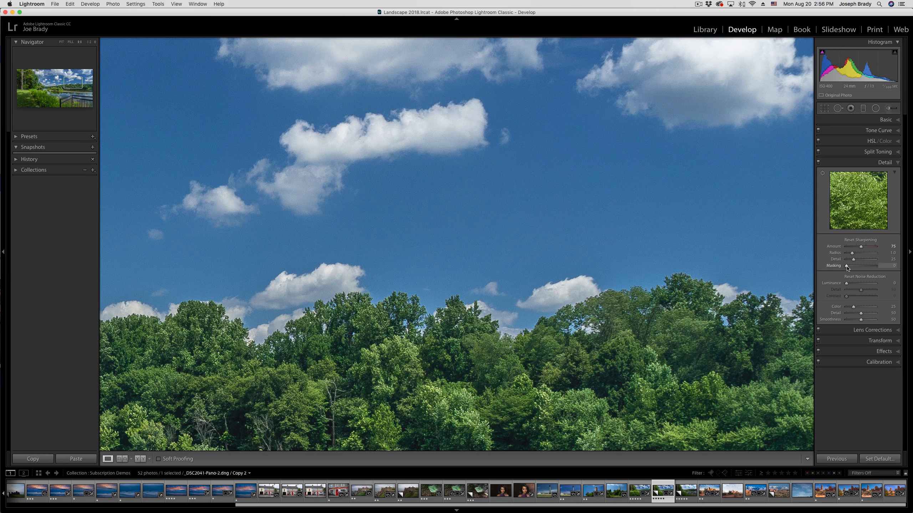
pyautogui.keyDown('alt'); pyautogui.click(847, 267); pyautogui.keyUp('alt')
pyautogui.keyDown('alt'); pyautogui.click(847, 266); pyautogui.keyUp('alt')
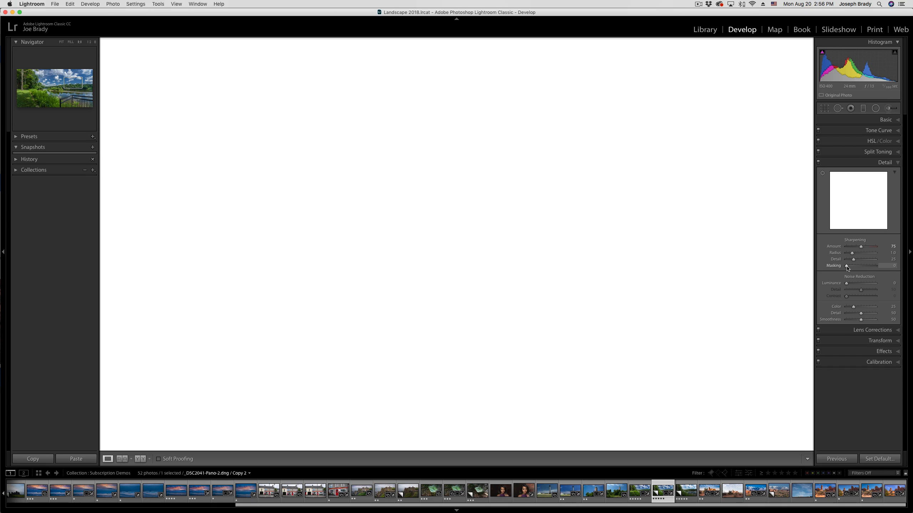
pyautogui.moveTo(847, 266); pyautogui.dragTo(865, 266)
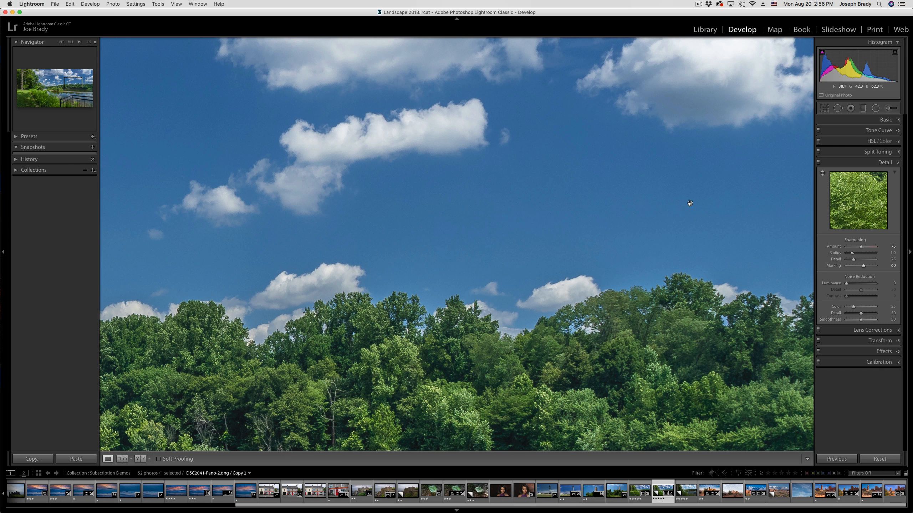
pyautogui.click(653, 213)
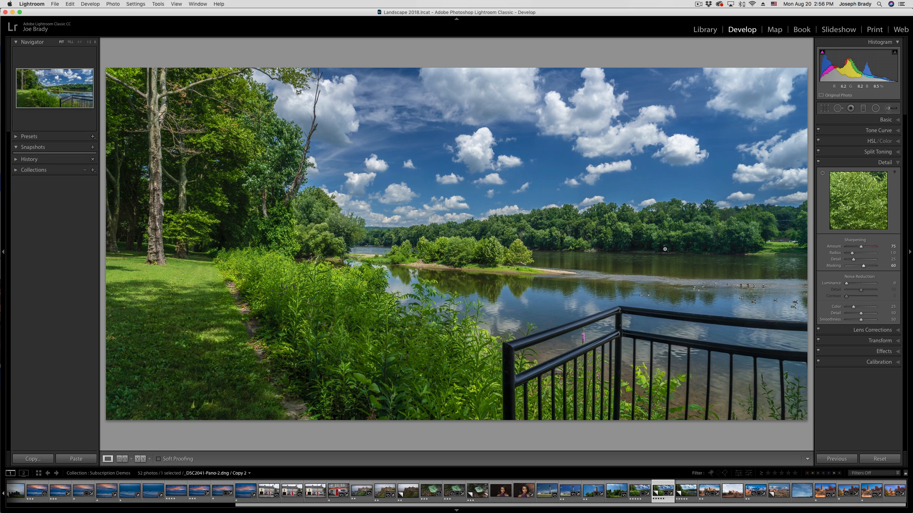
# - Set Luminance noise reduction to 24 while inspecting the shadowed undergrowth, and compare the result with the unedited copy
pyautogui.click(887, 124)
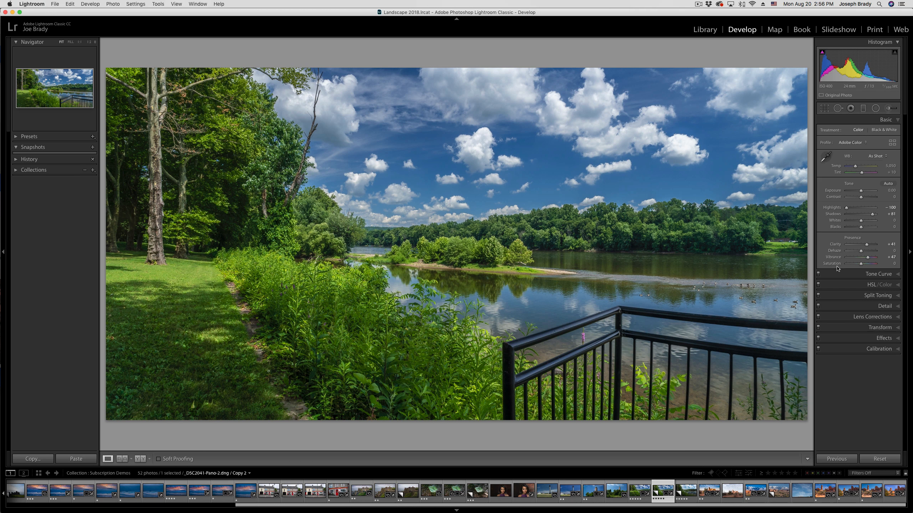
pyautogui.click(884, 306)
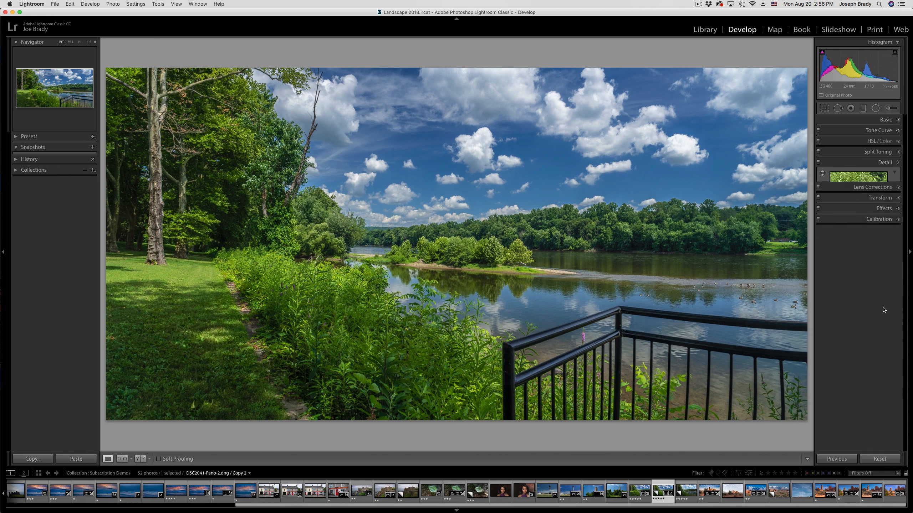
pyautogui.click(314, 384)
pyautogui.moveTo(338, 373); pyautogui.dragTo(586, 308)
pyautogui.moveTo(697, 273); pyautogui.dragTo(562, 311)
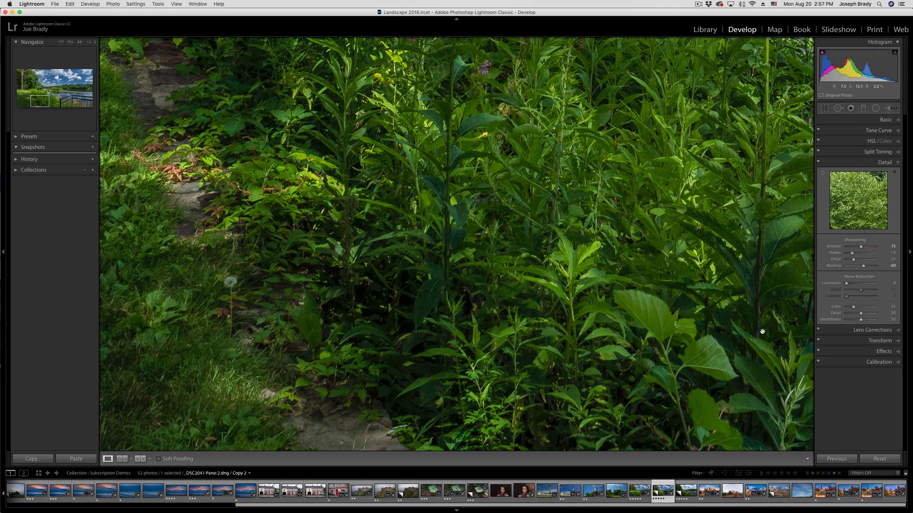
pyautogui.moveTo(854, 286); pyautogui.dragTo(853, 285)
pyautogui.click(623, 321)
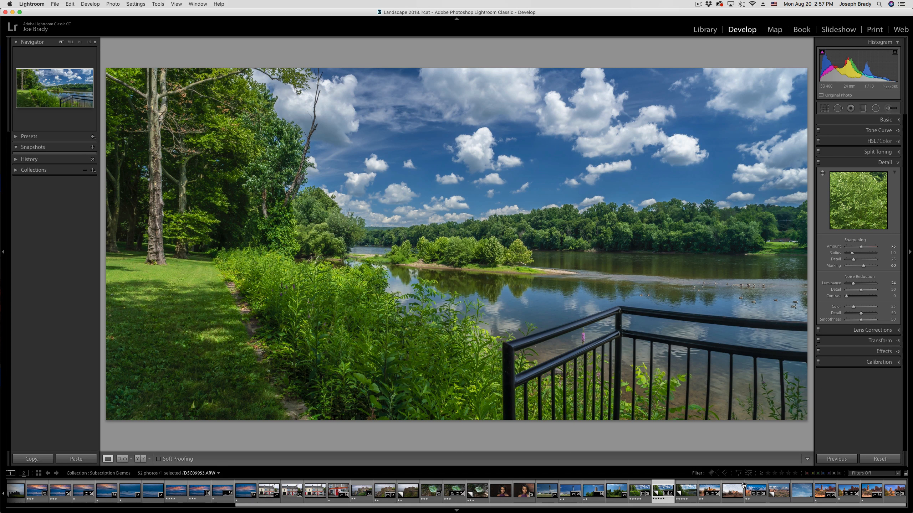
pyautogui.click(688, 495)
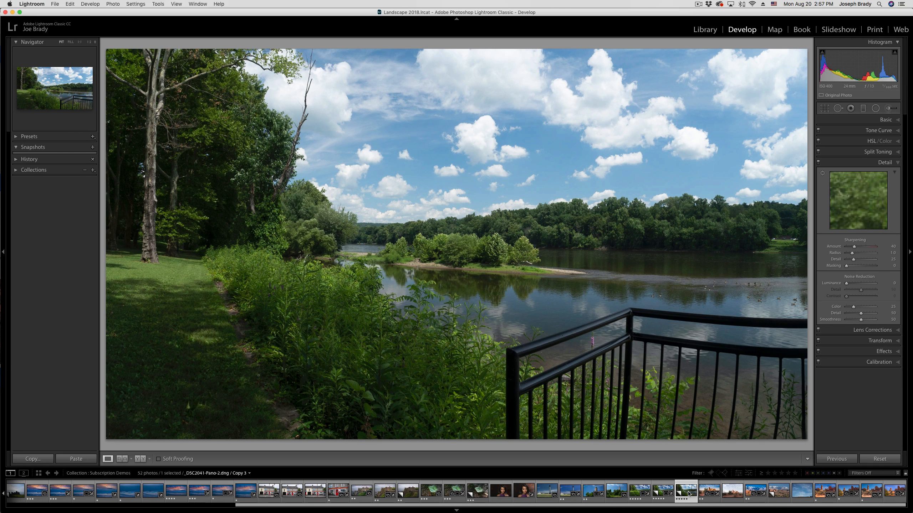
pyautogui.click(665, 491)
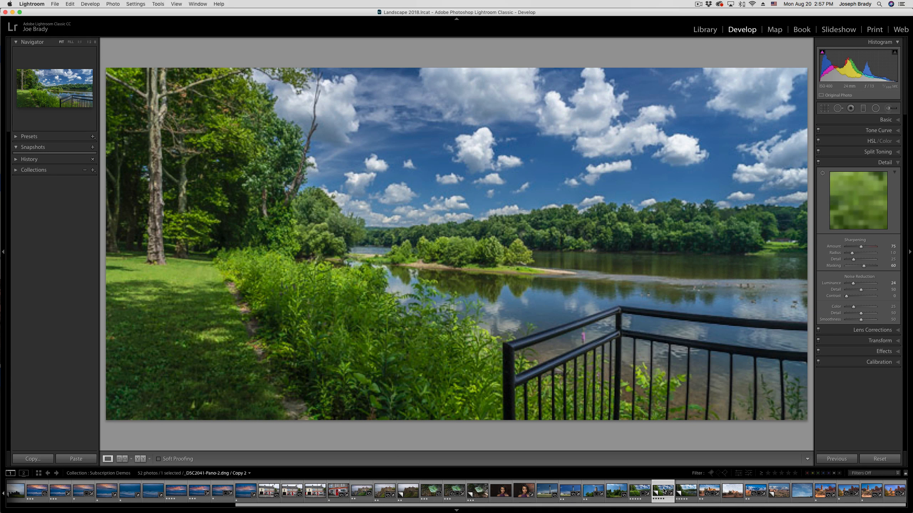